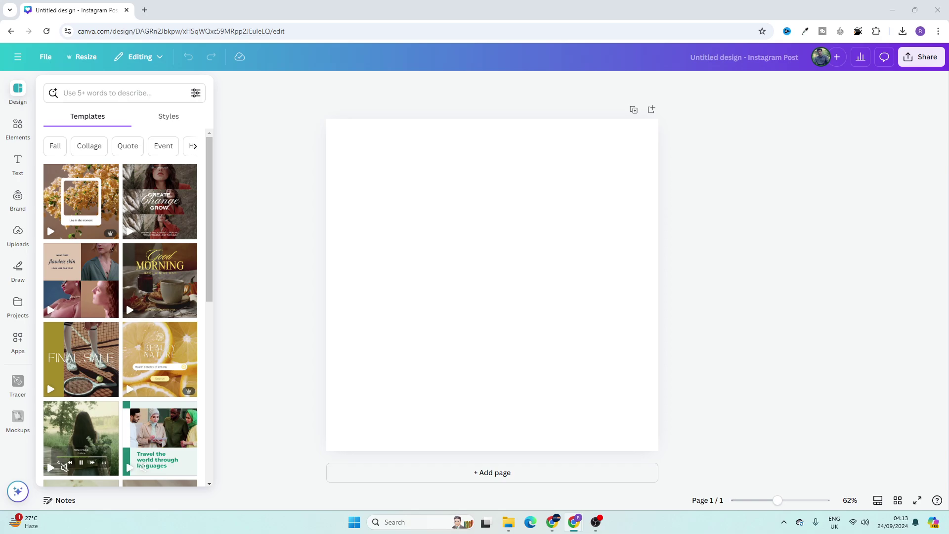
Step: View the Gamer Girl image Untitled design (5).png from the Downloads folder, and return to the Canva design
click(472, 243)
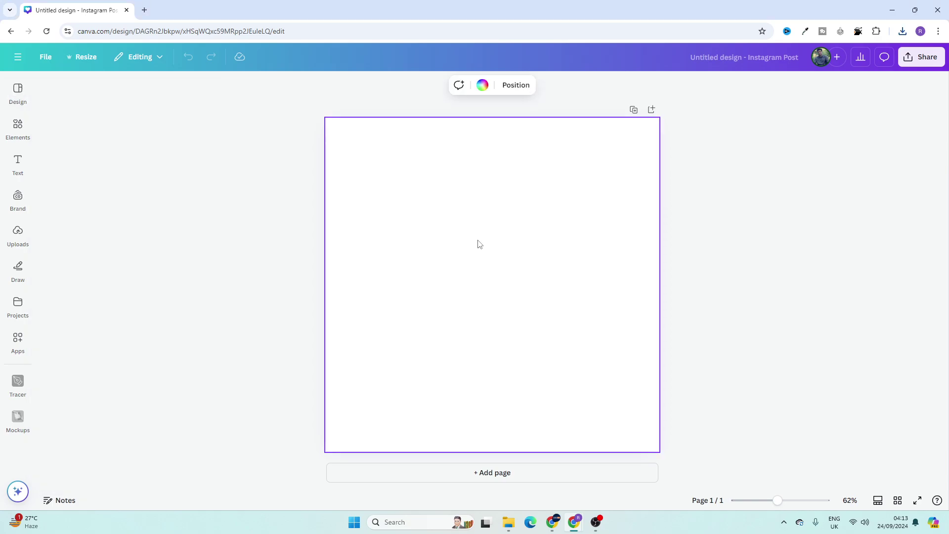
click(892, 10)
double_click(6, 26)
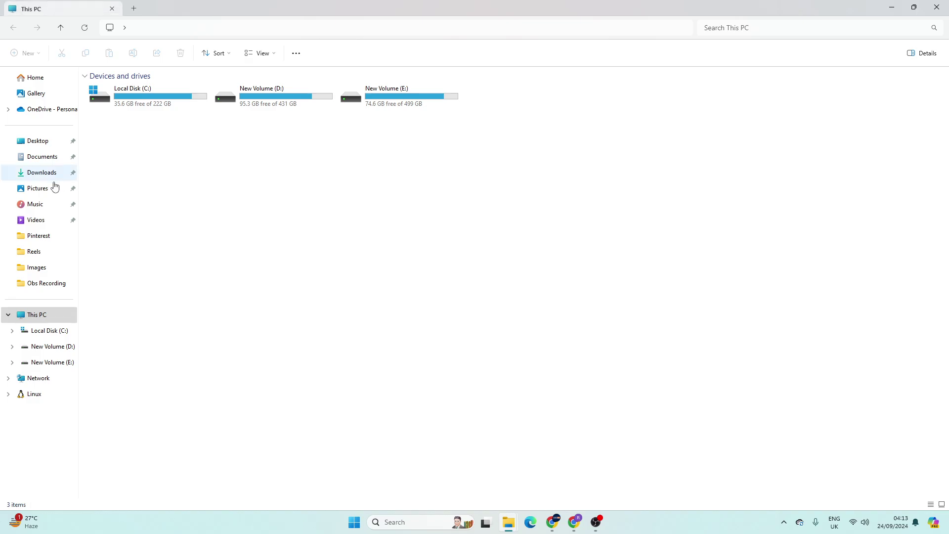
click(41, 172)
double_click(153, 196)
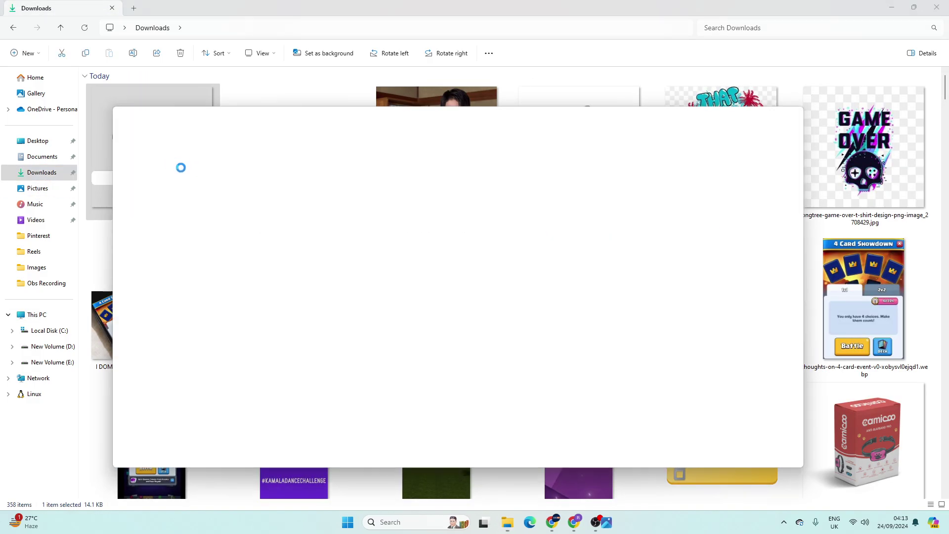
scroll(462, 306, up, 5)
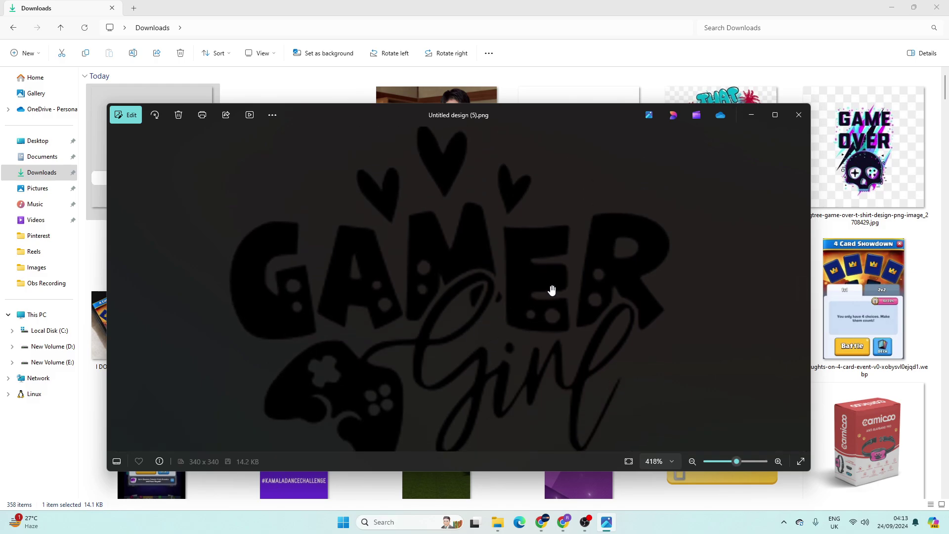
click(799, 118)
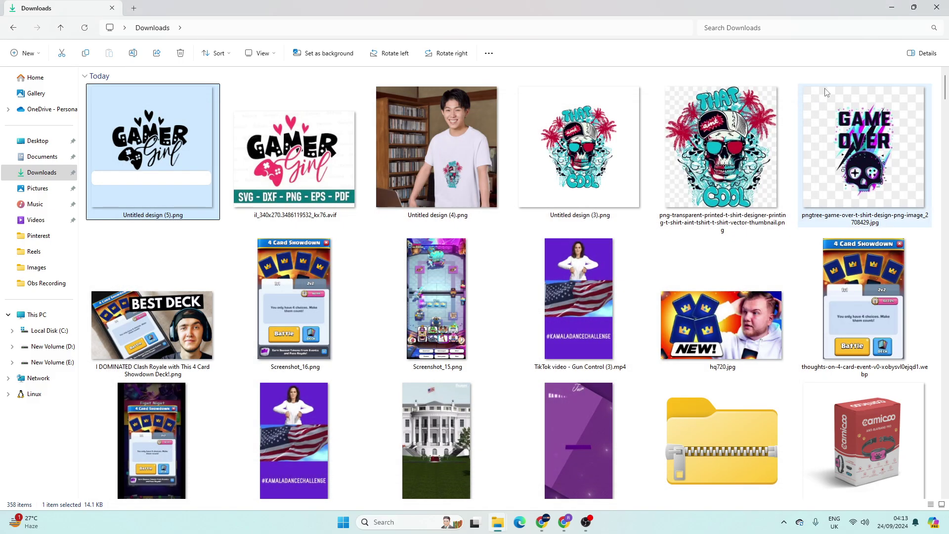
click(937, 7)
mouse_move(550, 528)
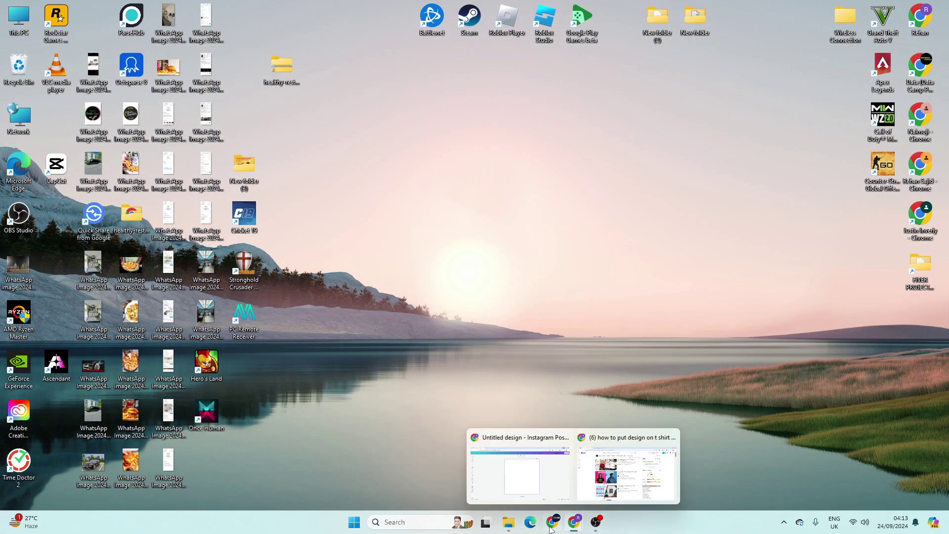
click(538, 482)
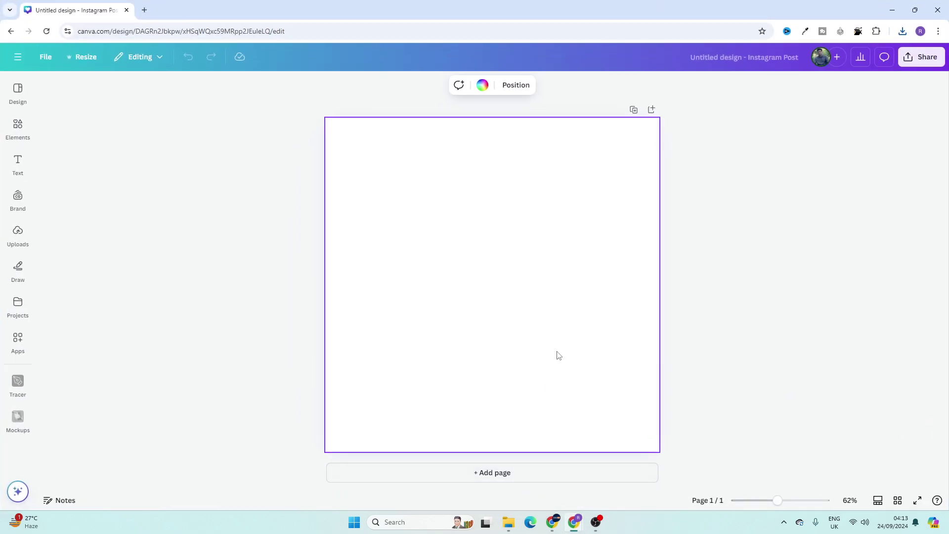
Step: Search the Canva apps for Mockups and open the Mockups app
click(17, 349)
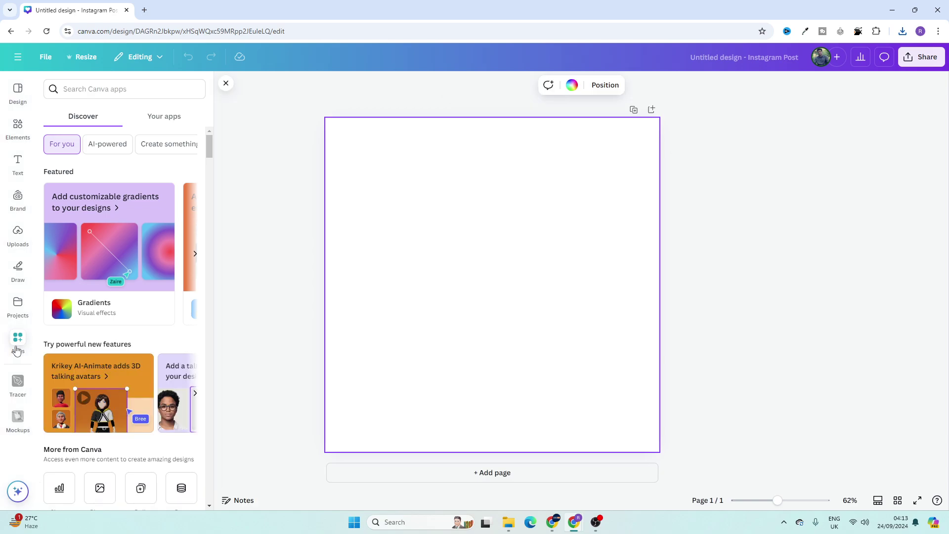
click(98, 88)
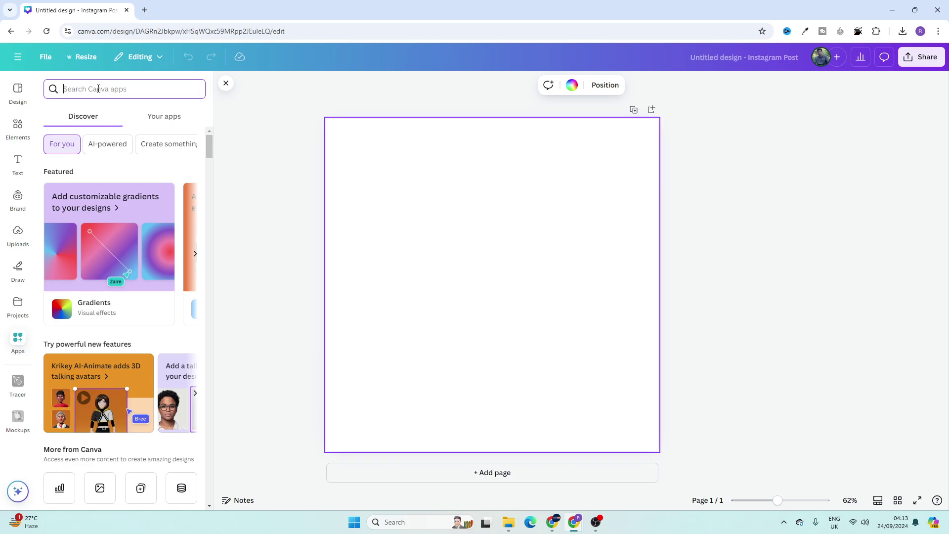
text(mock)
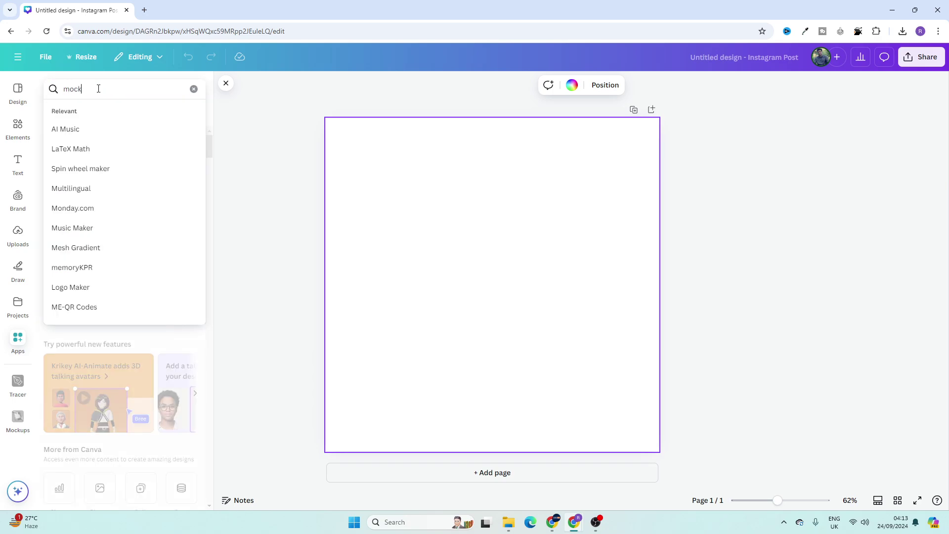
text(ups)
click(91, 151)
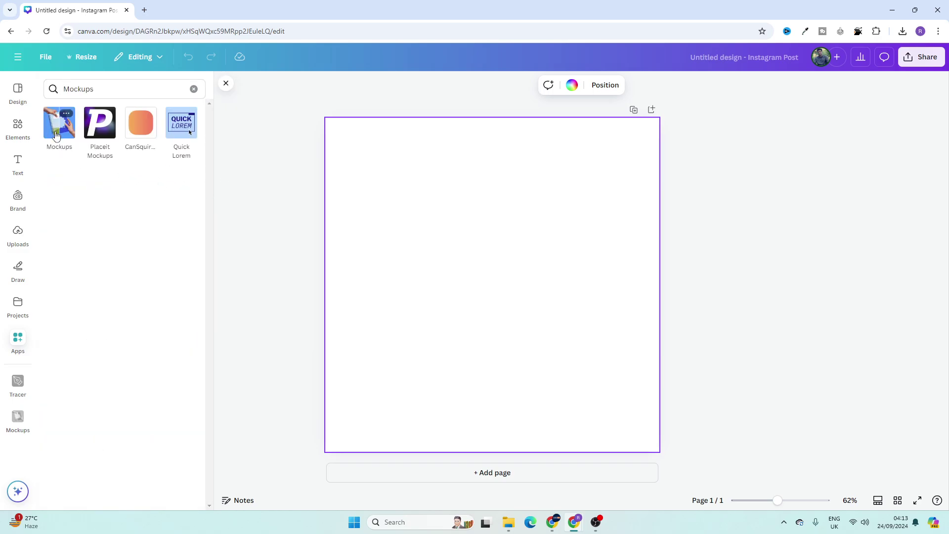
click(62, 131)
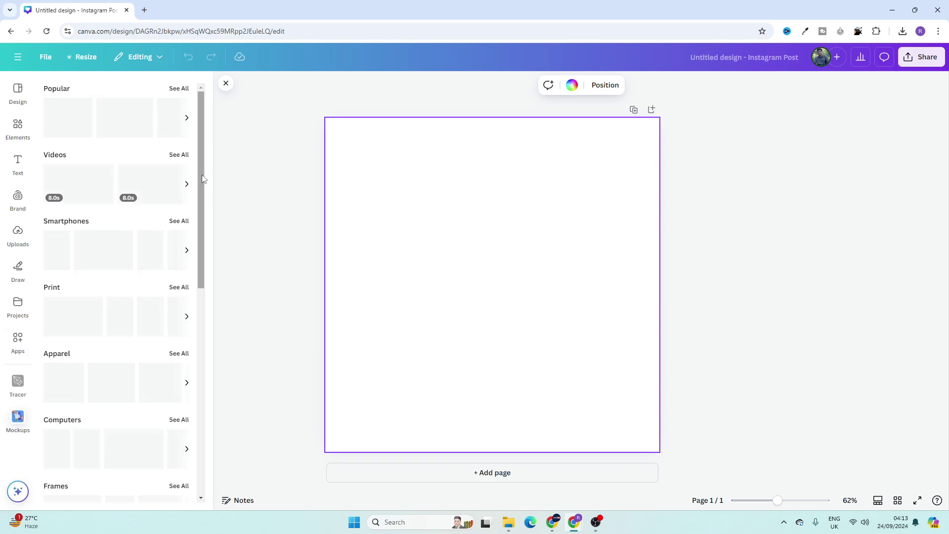
Step: Add the Apparel mockup of a woman in a white T-shirt sitting beside a window to the page
scroll(64, 132, down, 4)
scroll(89, 163, up, 4)
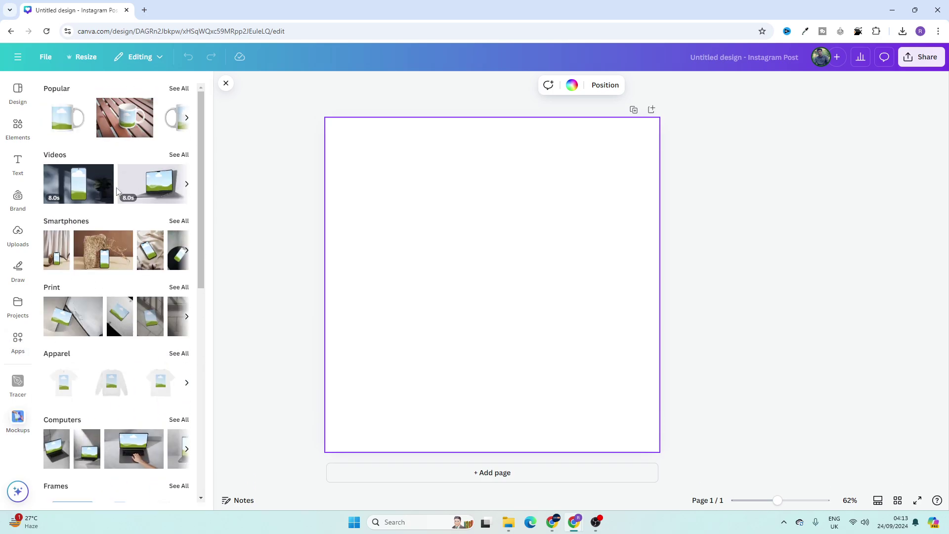
scroll(118, 192, down, 5)
scroll(117, 190, down, 4)
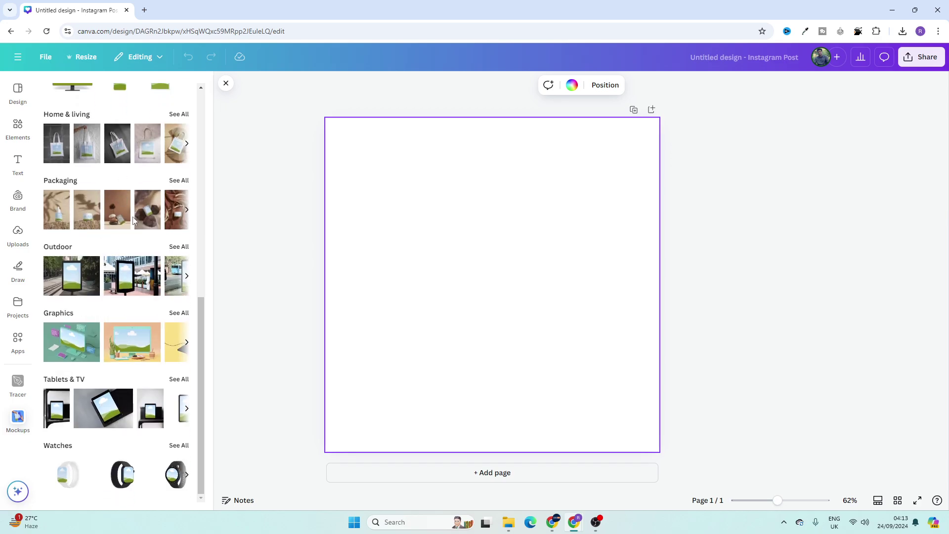
scroll(102, 262, up, 5)
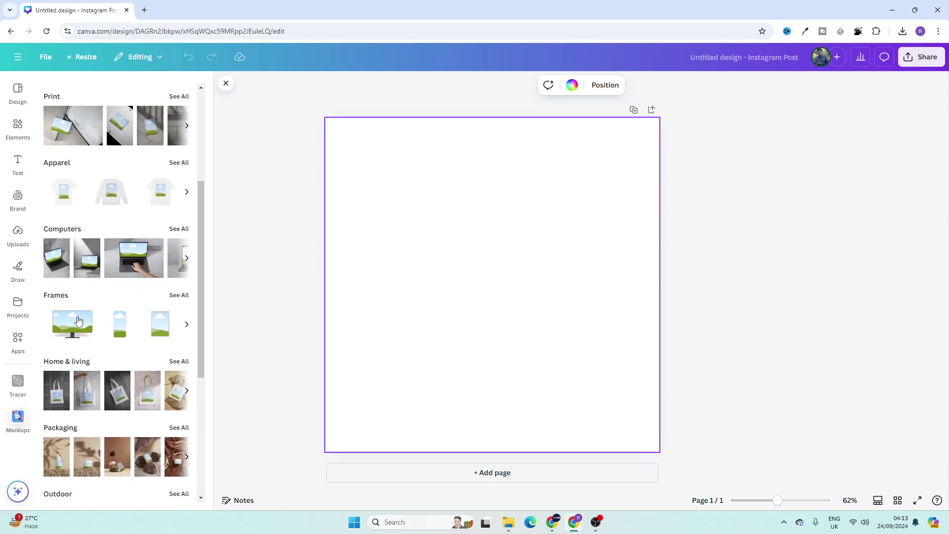
scroll(72, 297, up, 3)
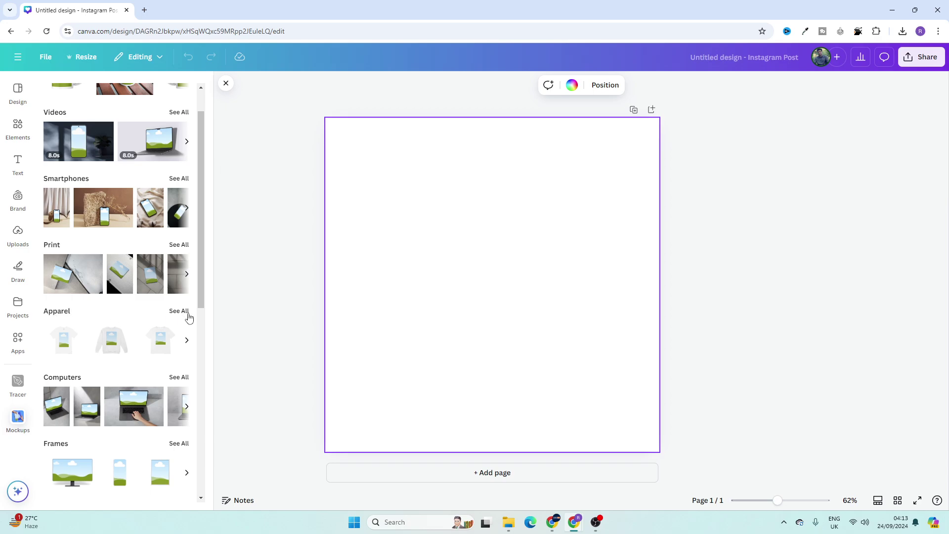
click(179, 312)
scroll(124, 215, down, 3)
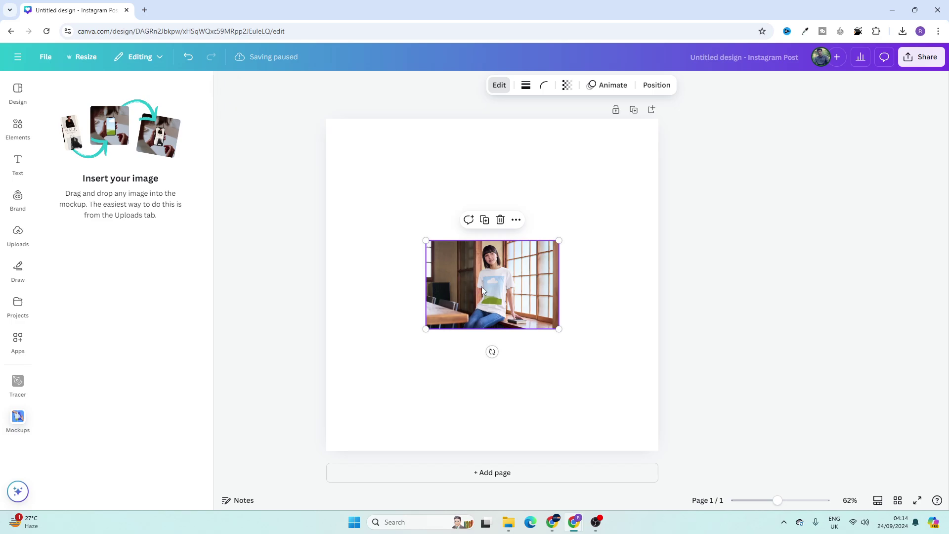
Step: Enlarge the T-shirt mockup until it covers the whole page, and position it so the woman is in the frame
drag(494, 299, 595, 177)
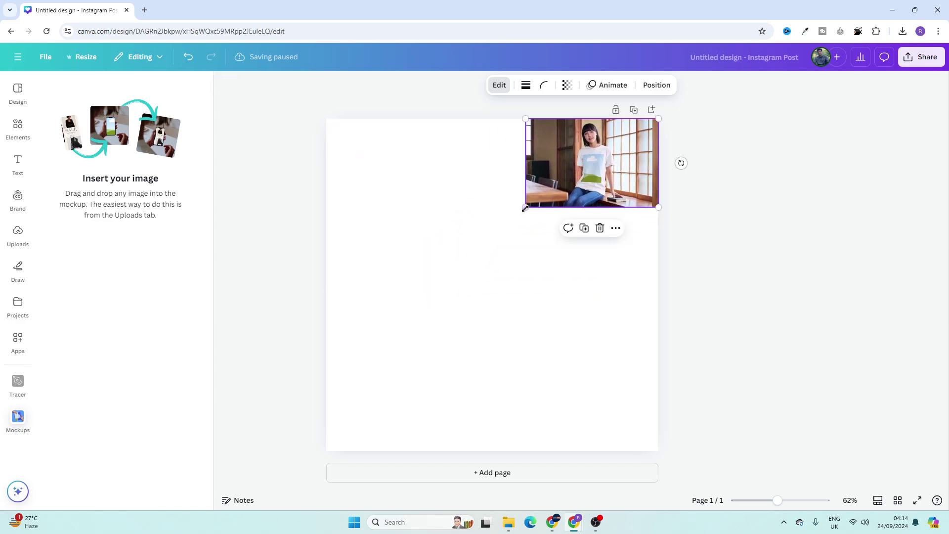
drag(525, 209, 173, 512)
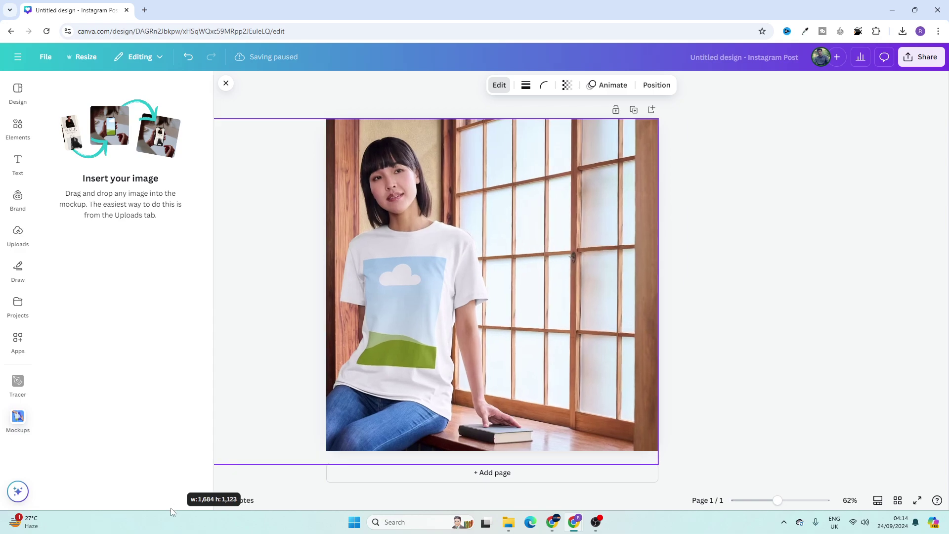
drag(346, 452, 491, 437)
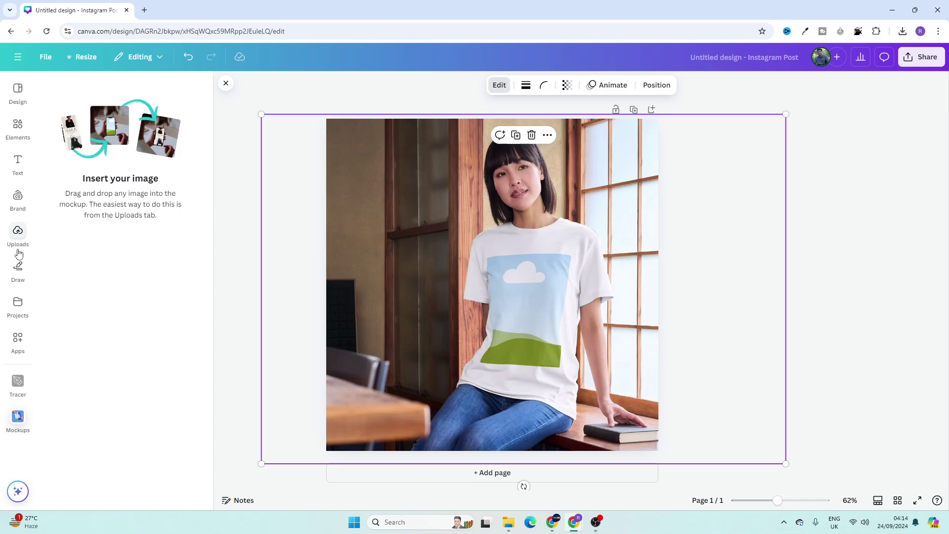
Step: Upload the black Gamer Girl image from the Downloads folder to the Canva uploads
click(18, 233)
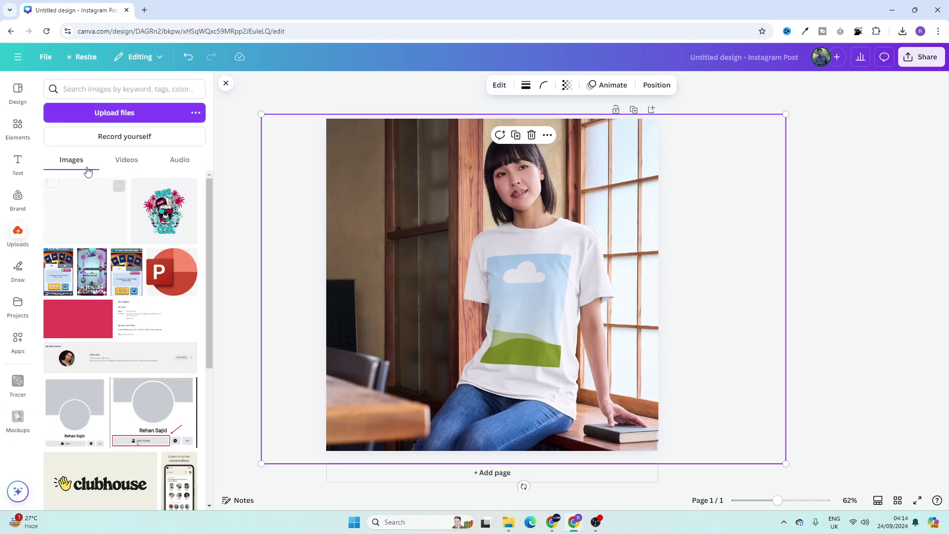
click(128, 114)
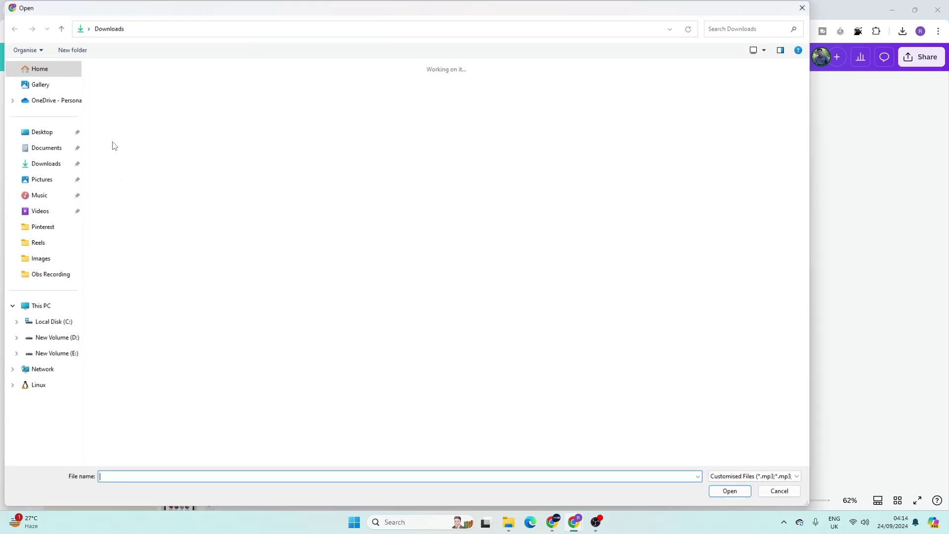
click(158, 143)
click(730, 491)
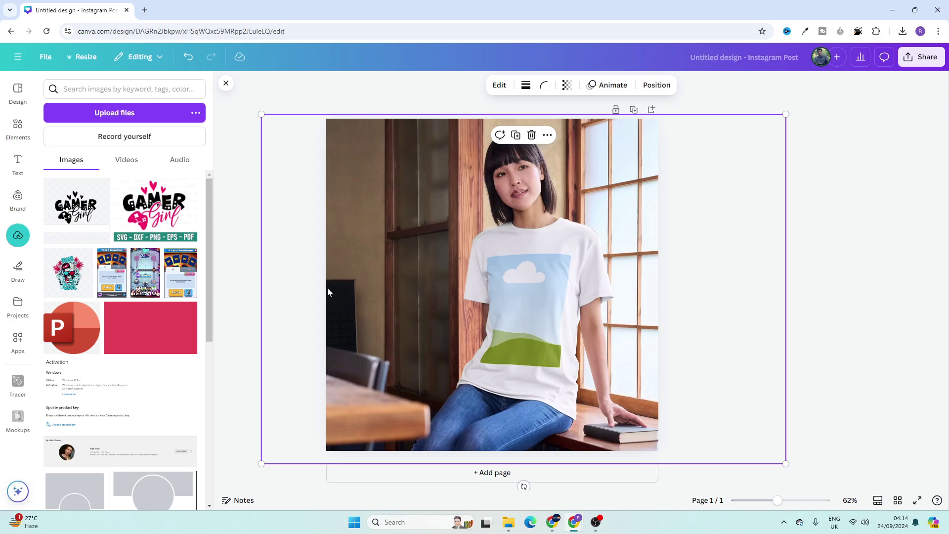
Step: Place the uploaded black Gamer Girl image on the mockup's T-shirt and preview the design full screen
drag(87, 216, 543, 295)
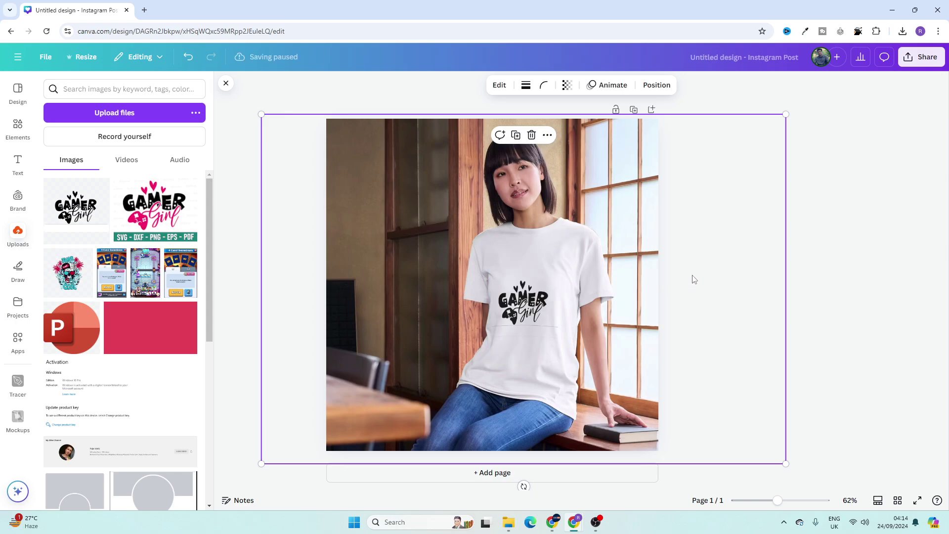
click(918, 500)
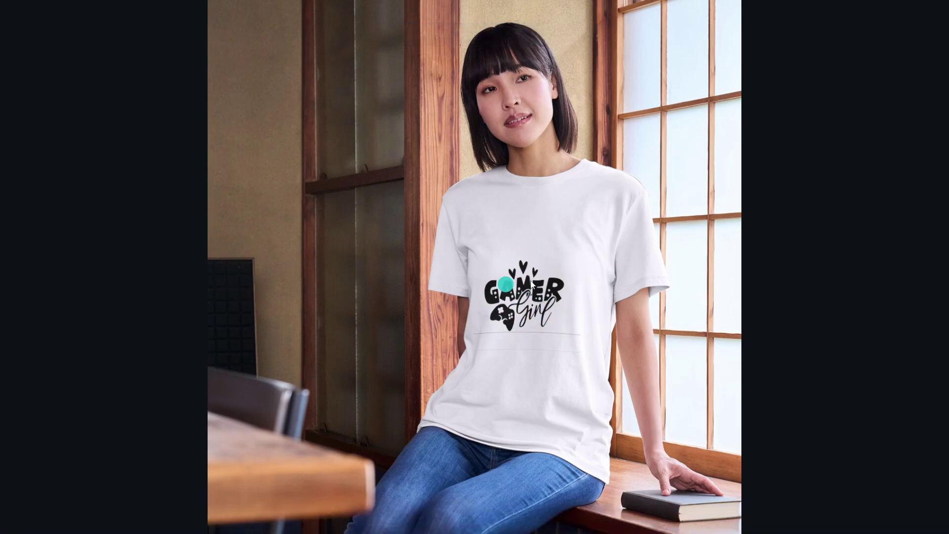
key(Escape)
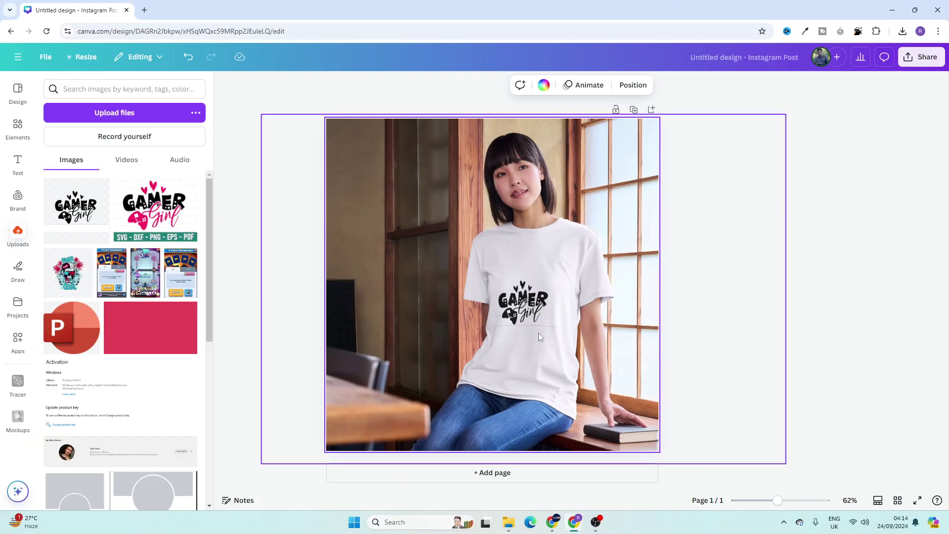
Step: Open the T-shirt mockup for editing and try the Fill, Fit and Smart Crop options on its Gamer Girl image
click(529, 305)
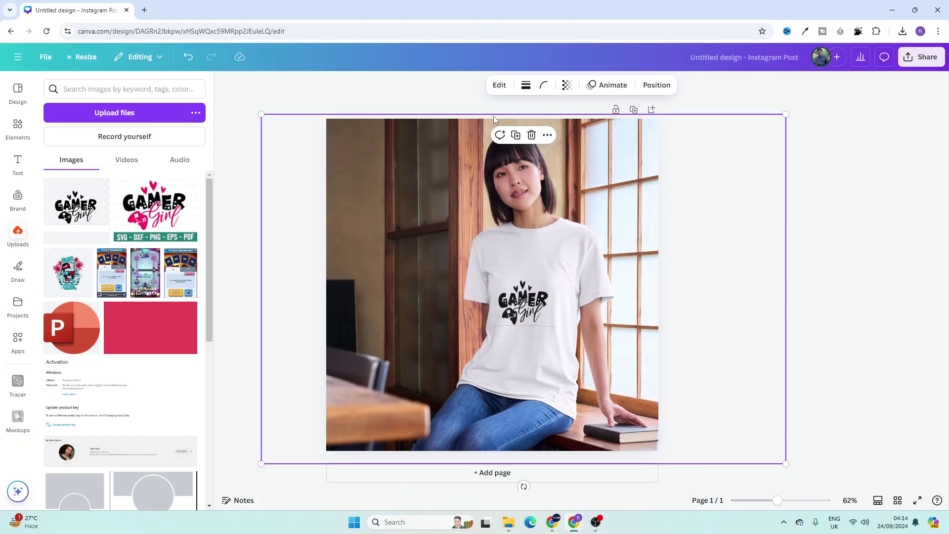
click(498, 94)
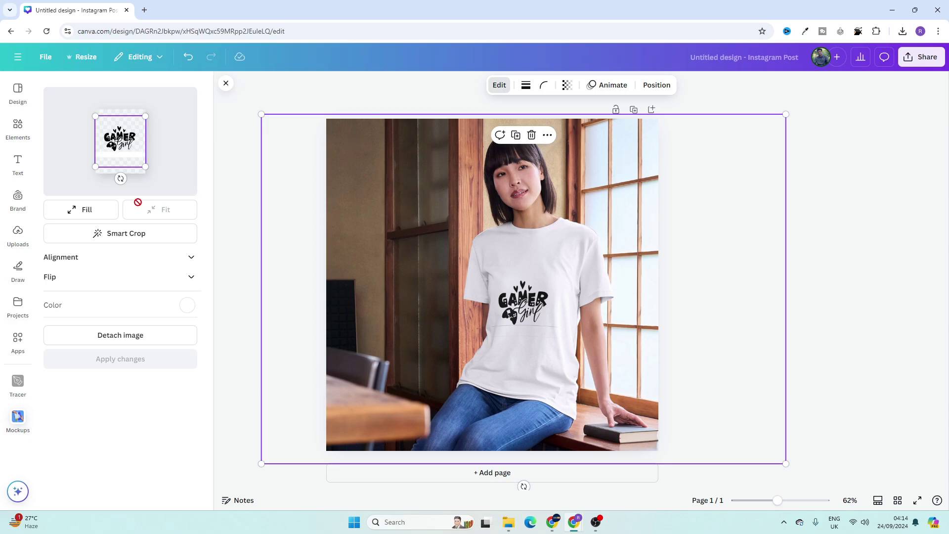
click(100, 214)
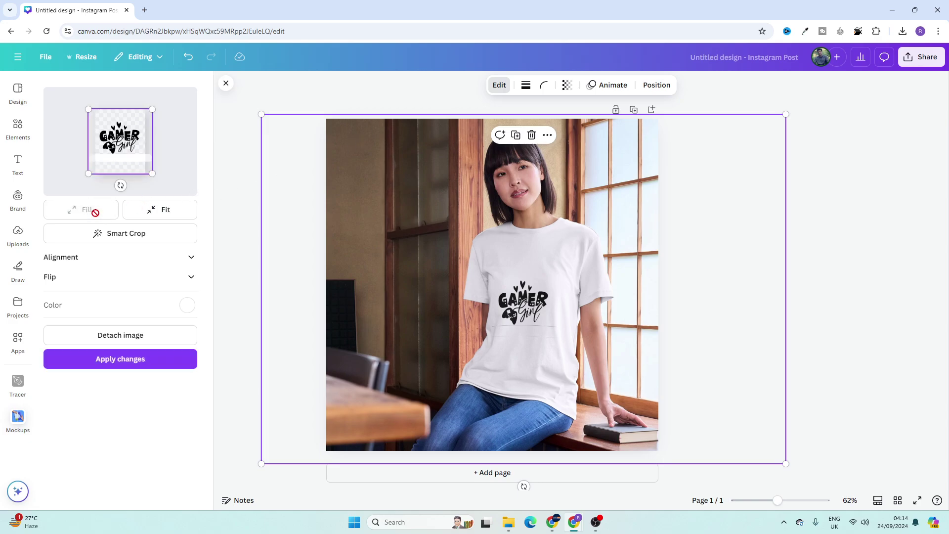
click(186, 217)
click(85, 213)
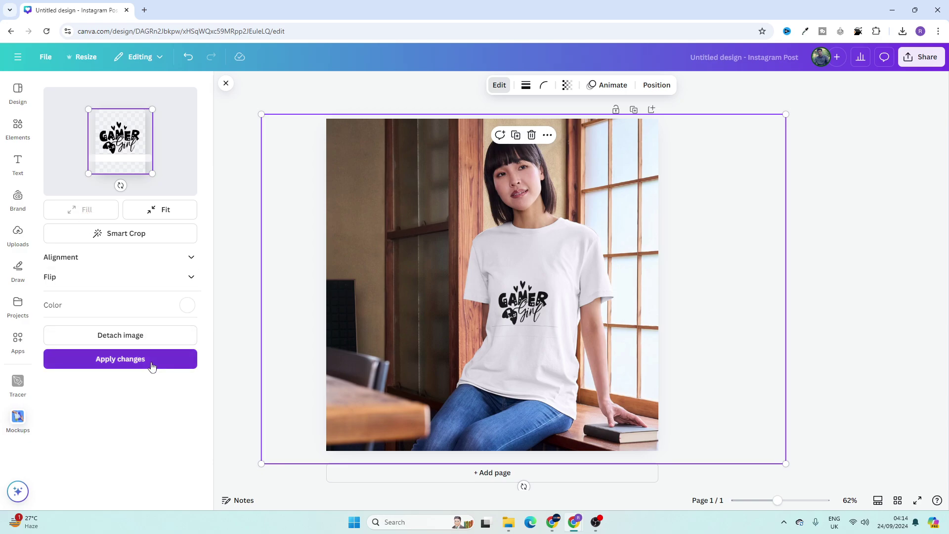
click(138, 233)
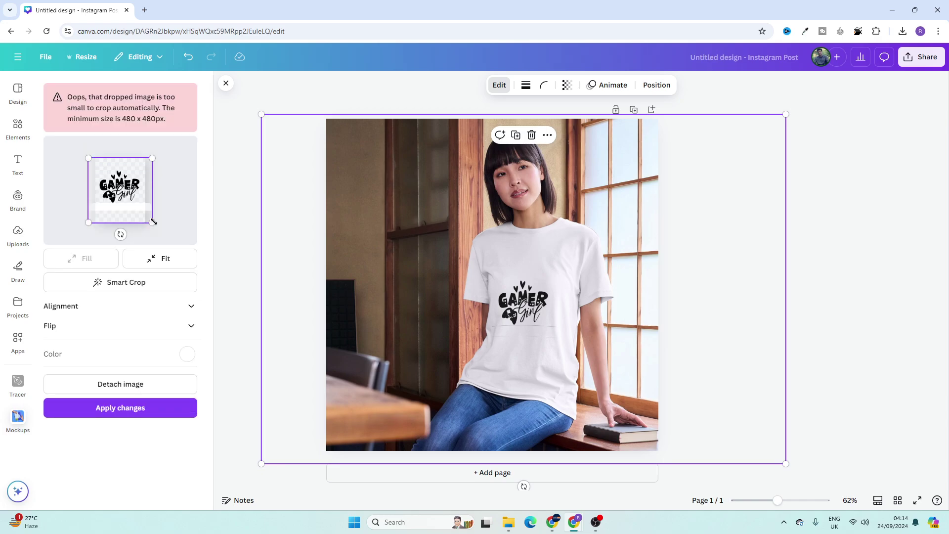
Step: Enlarge the Gamer Girl image beyond the mockup's print area and apply the changes to the T-shirt
drag(153, 222, 124, 212)
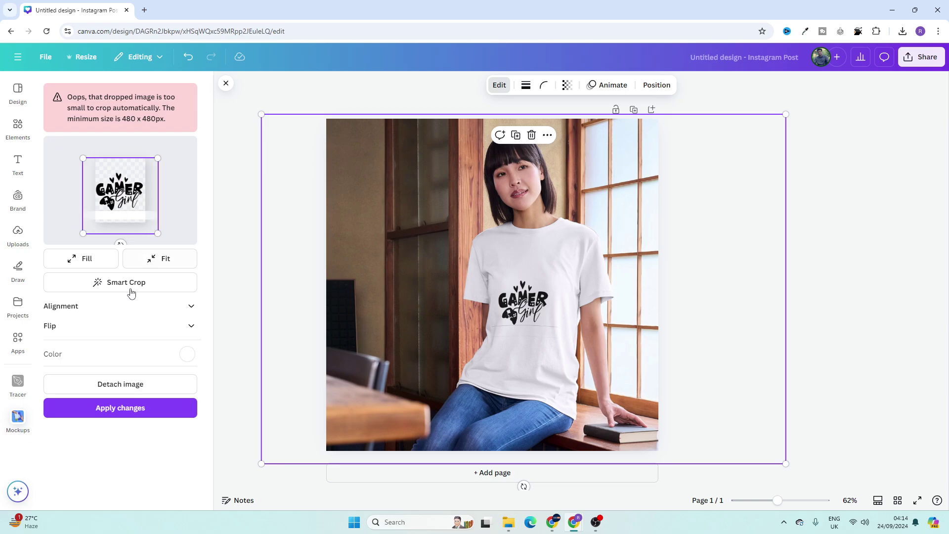
click(164, 308)
click(164, 309)
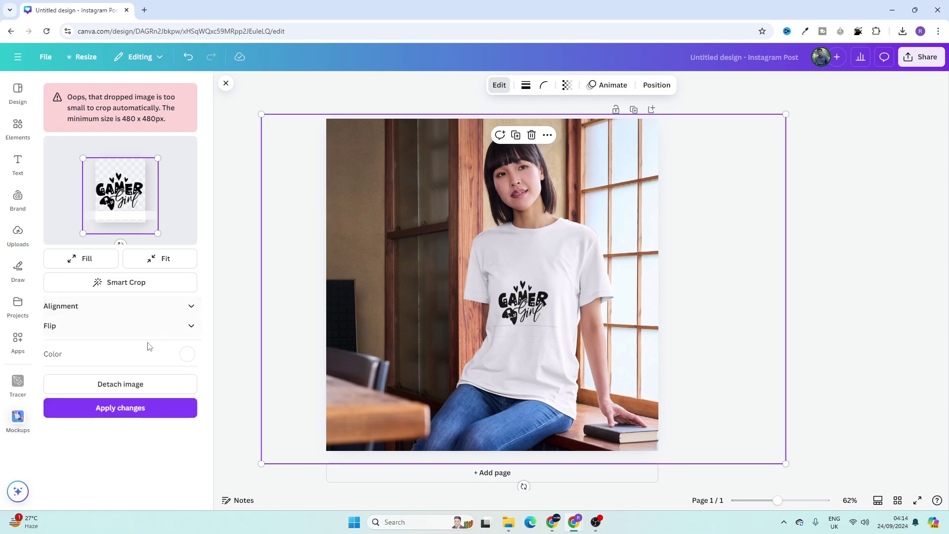
click(136, 413)
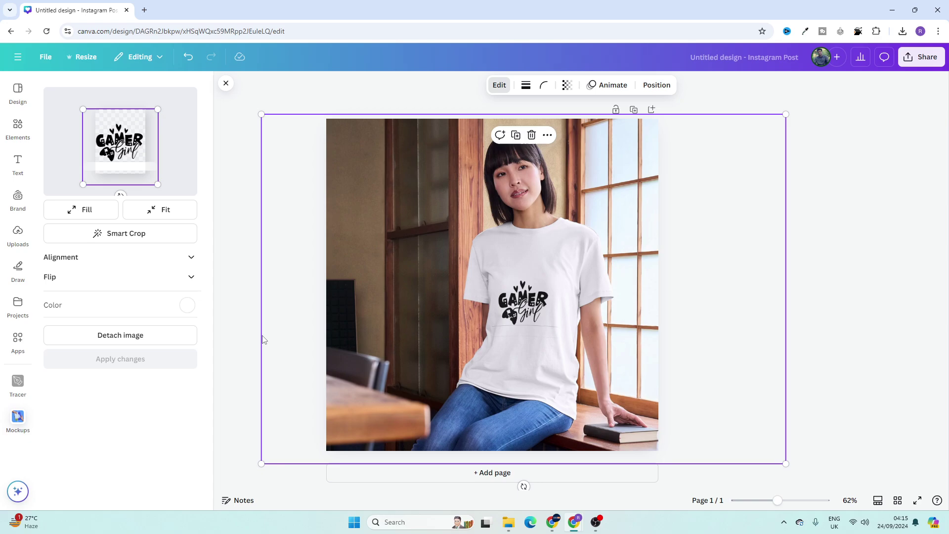
click(841, 313)
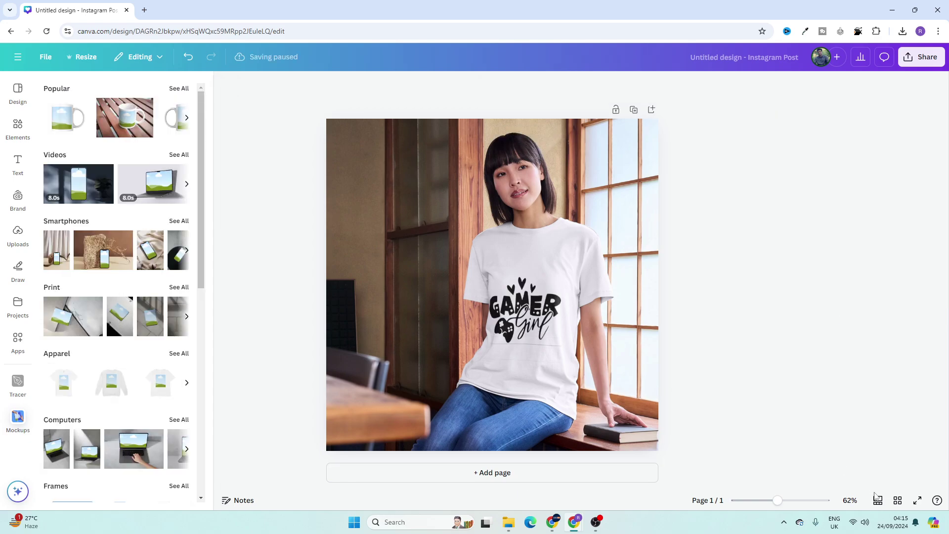
Step: Preview the Gamer Girl T-shirt mockup full screen and return to the editor
click(917, 500)
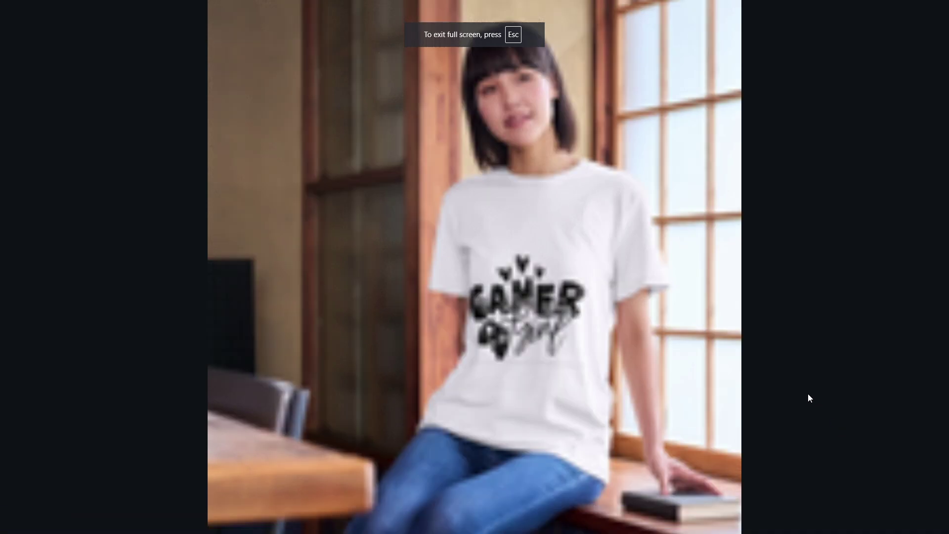
click(637, 380)
key(Escape)
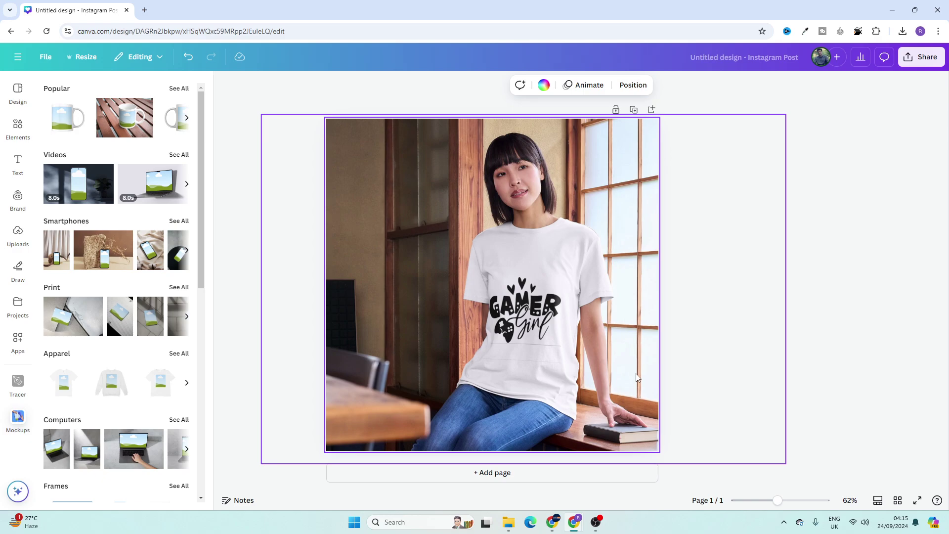
Step: Add a second page and insert the Apparel mockup of a man in a white sweatshirt beside a laptop
click(593, 472)
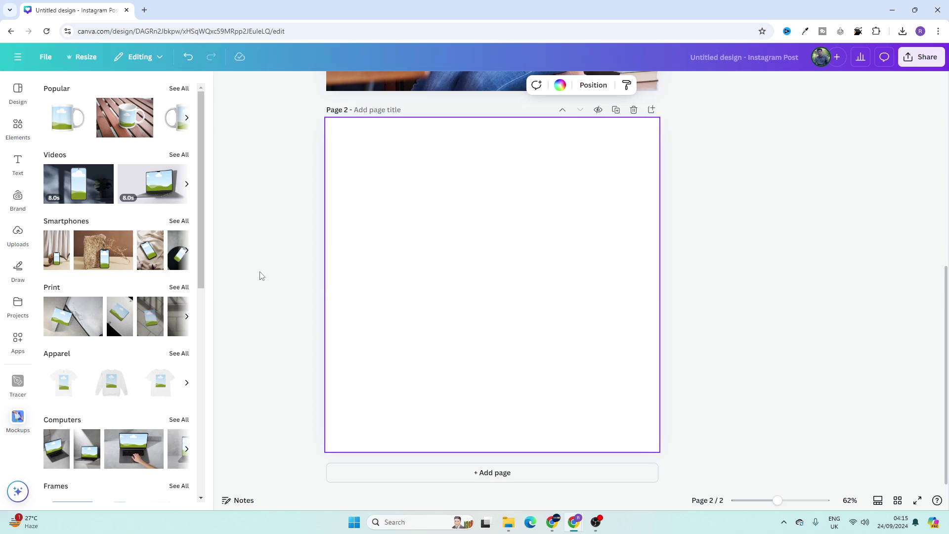
click(180, 354)
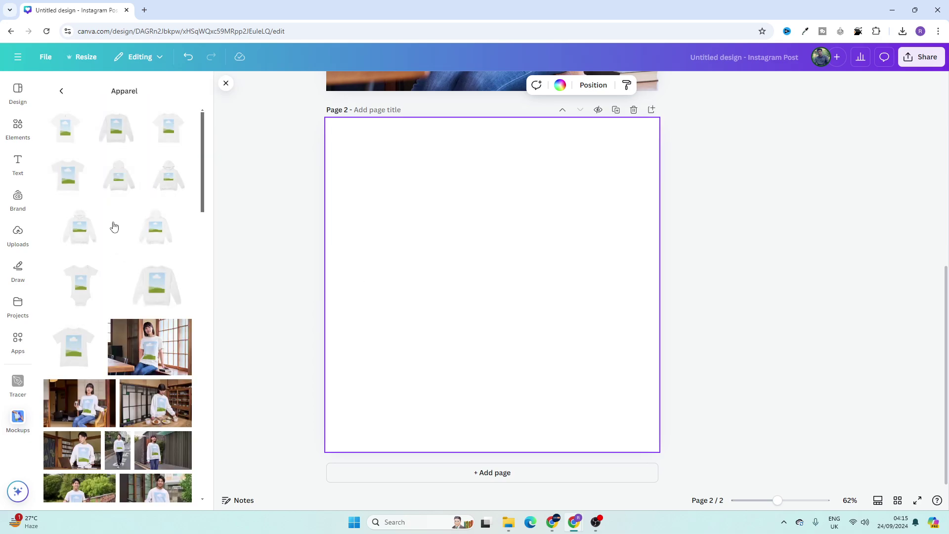
scroll(114, 226, down, 2)
scroll(115, 230, down, 2)
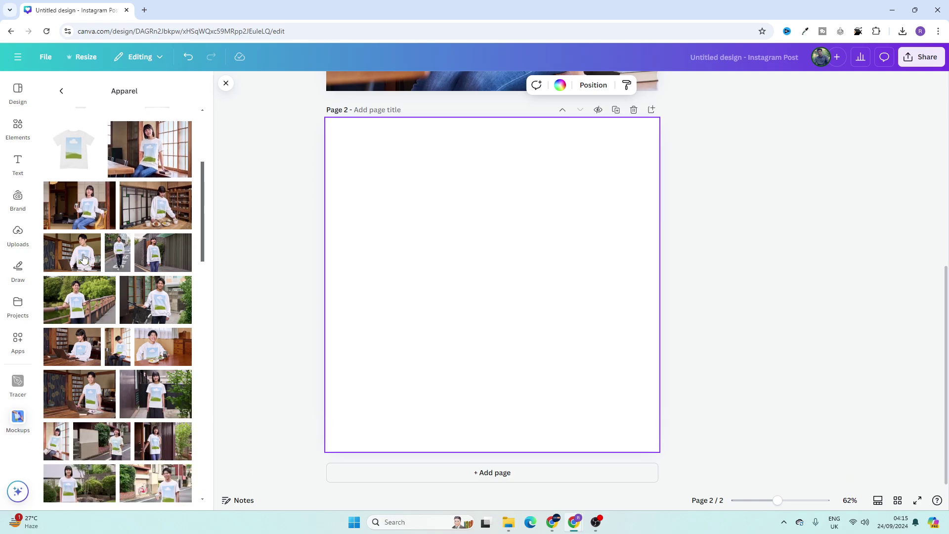
drag(464, 276, 464, 276)
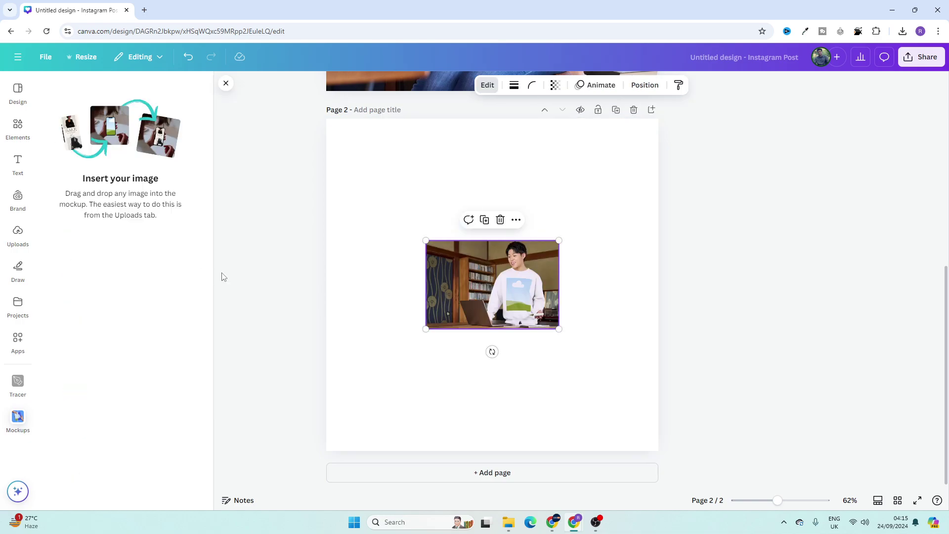
Step: Align the sweatshirt mockup with the page's upper-right corner and enlarge it to cover the whole page
drag(513, 295, 611, 177)
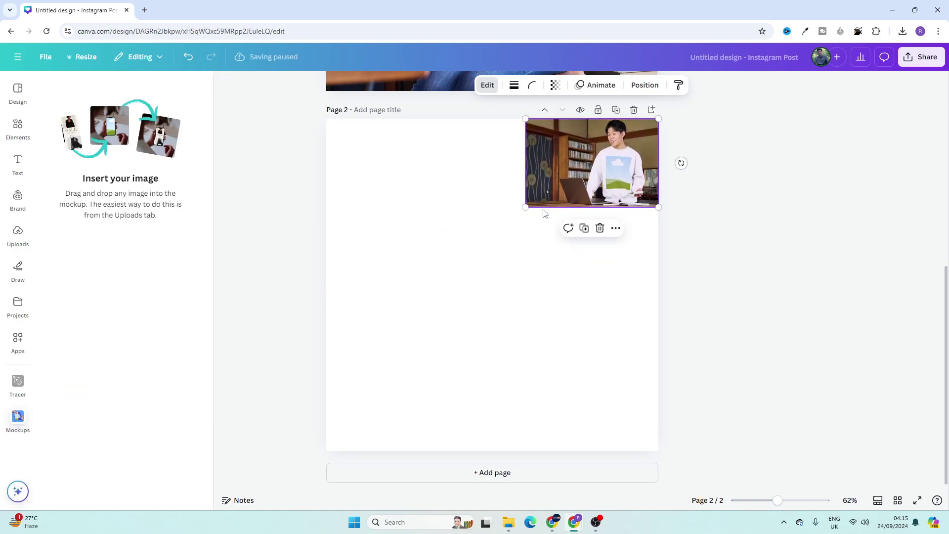
drag(525, 207, 144, 457)
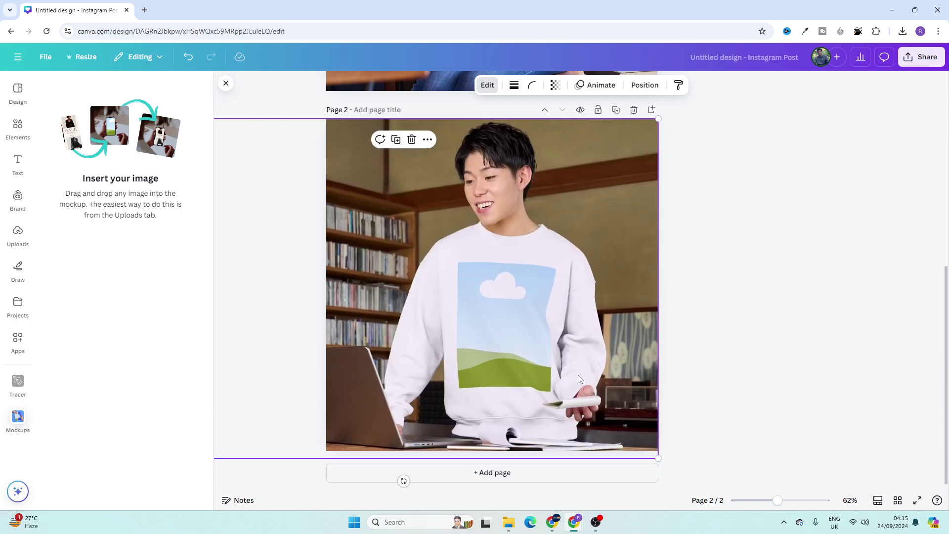
click(716, 340)
Step: Insert the uploaded "That Ain't Cool" skull image and place it in the sweatshirt mockup's print area
click(17, 239)
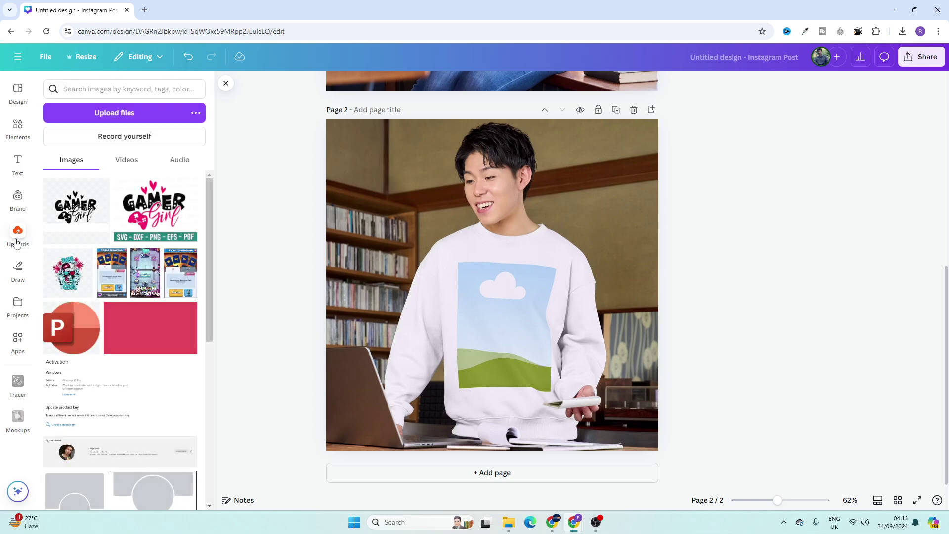
click(73, 282)
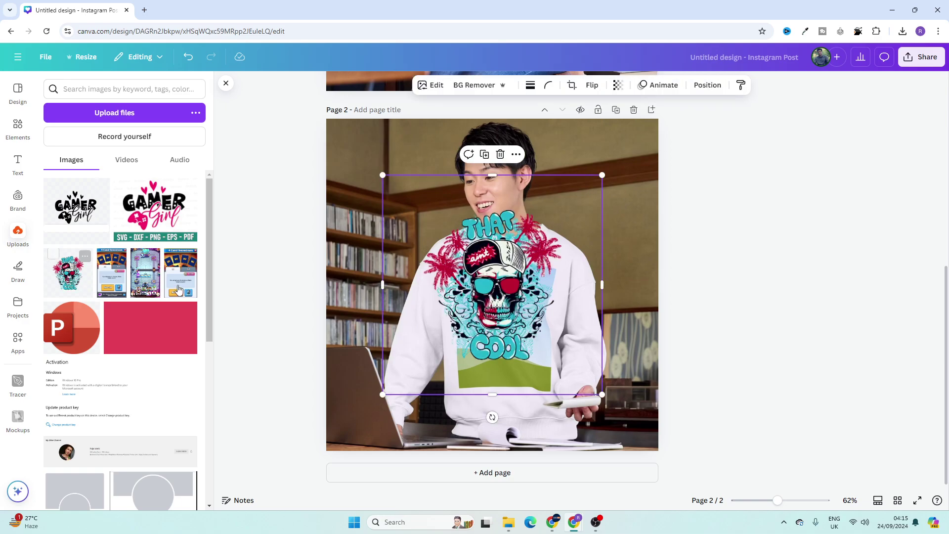
drag(510, 295, 506, 343)
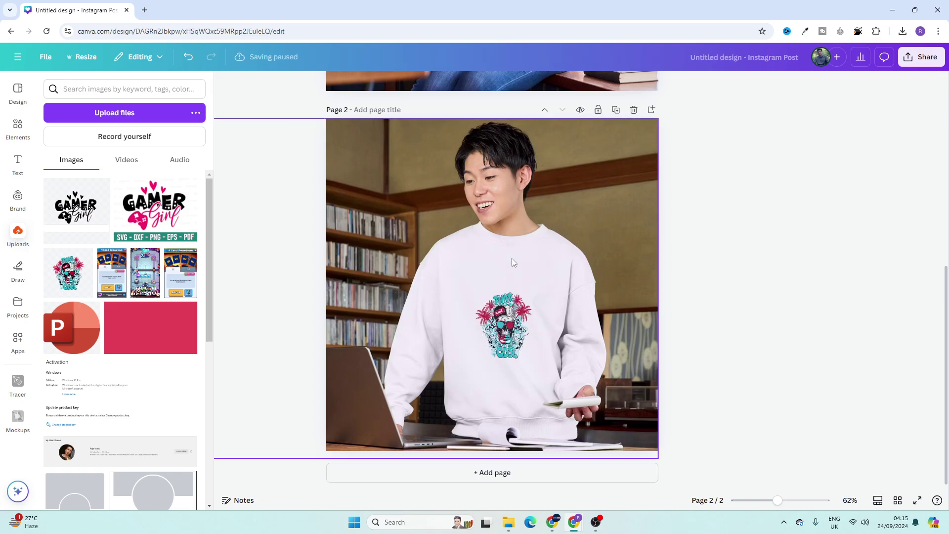
Step: Enlarge the skull image slightly beyond the sweatshirt's print area, keeping it centred, and apply the changes to the mockup
click(514, 319)
click(487, 85)
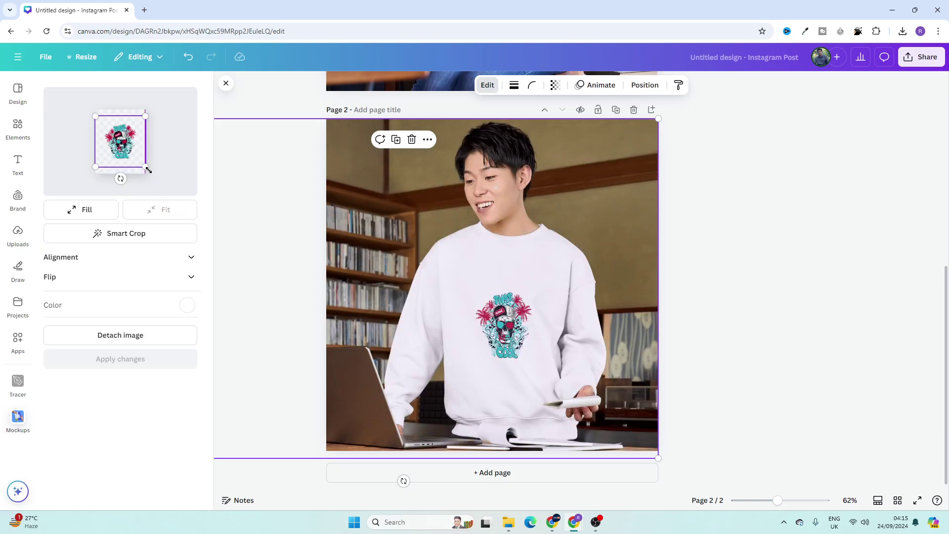
drag(145, 167, 118, 148)
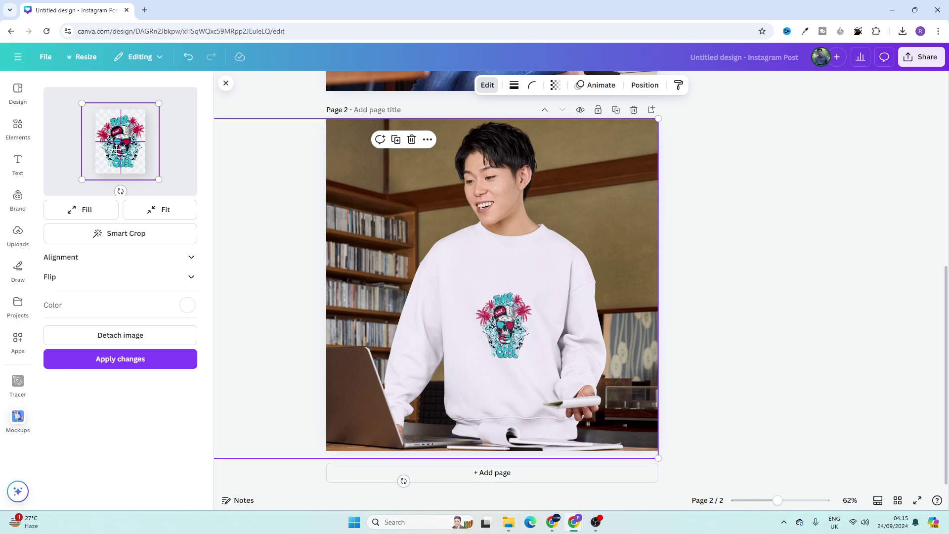
click(152, 364)
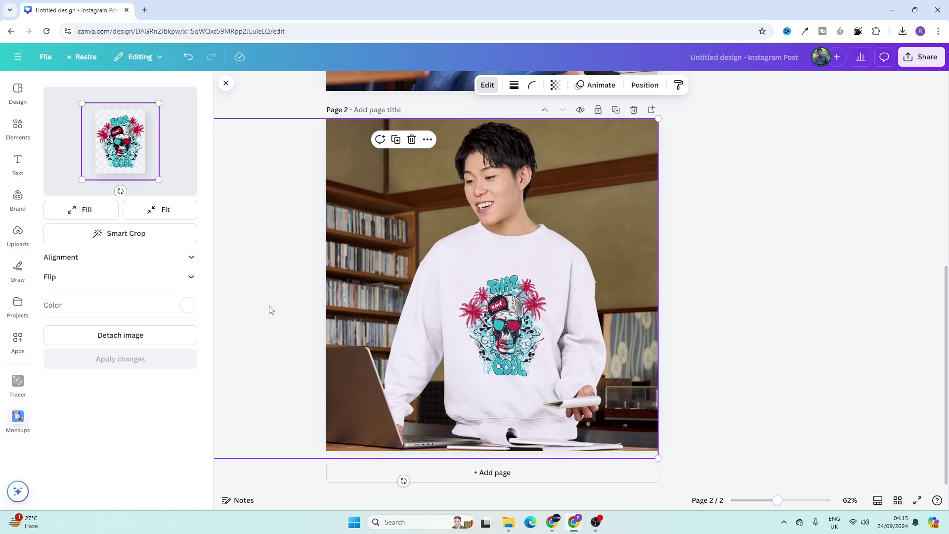
Step: Preview the sweatshirt mockup full screen, then review both mockup pages in the editor
click(917, 500)
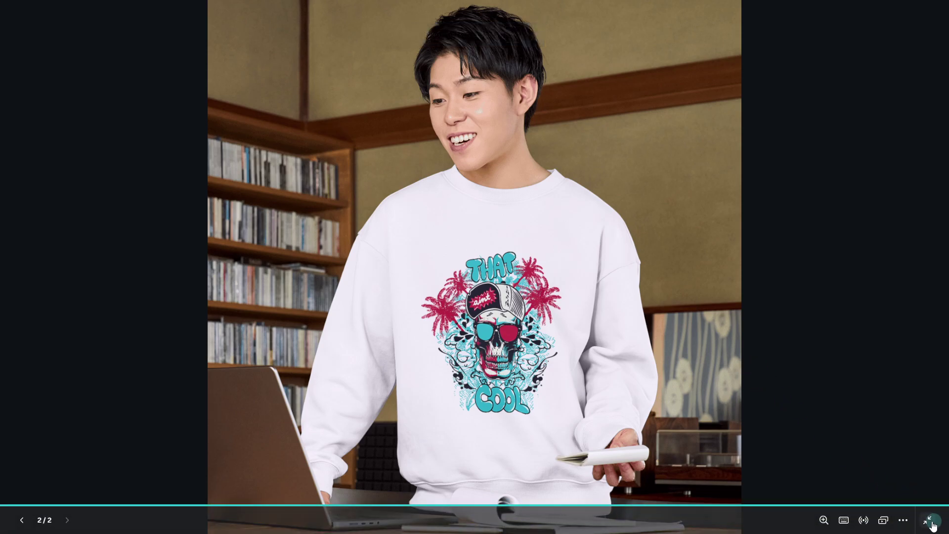
click(927, 524)
scroll(721, 393, up, 6)
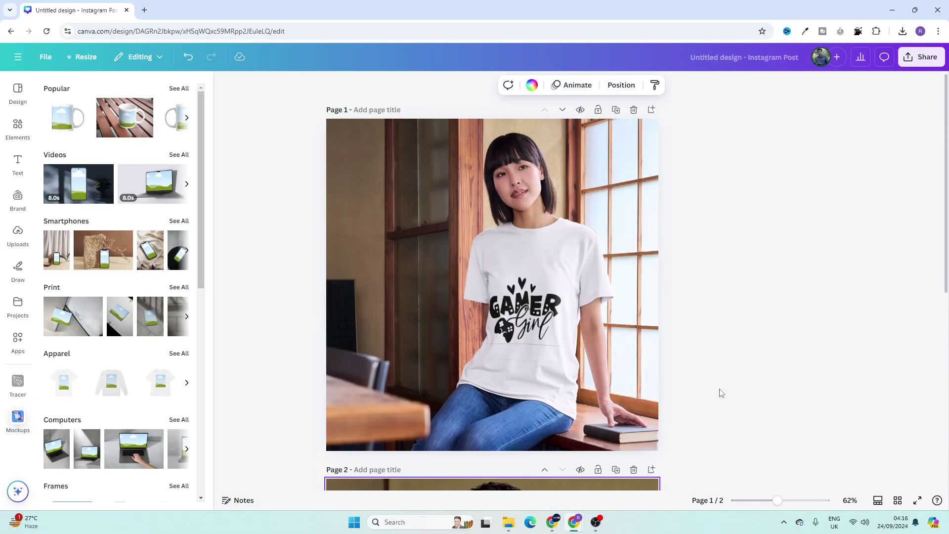
scroll(721, 393, down, 6)
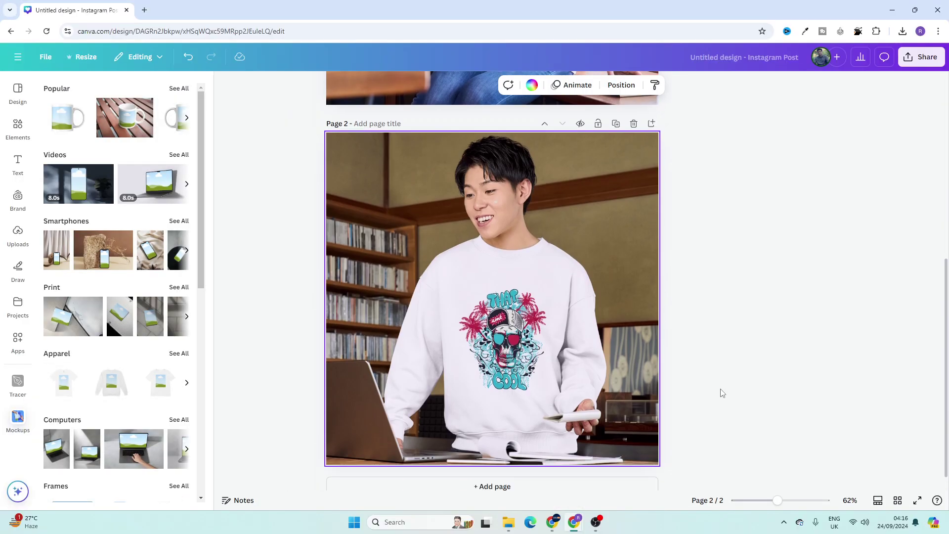